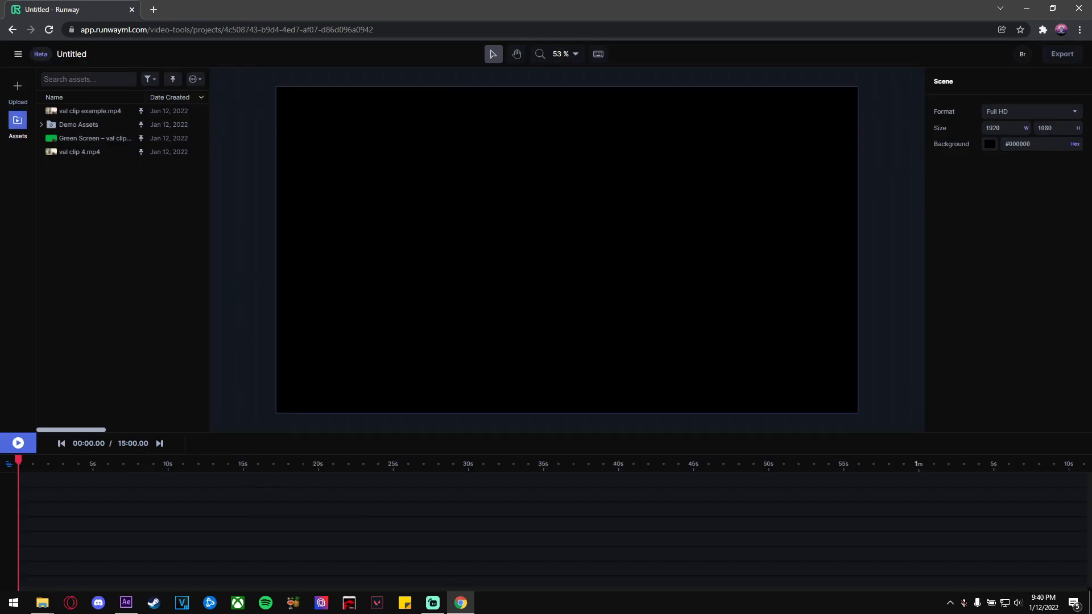
- Upload val clip example.mp4 to Runway and place it on the project timeline
{"action": "left_click_drag", "start_coordinate": [0, 267], "coordinate": [161, 265]}
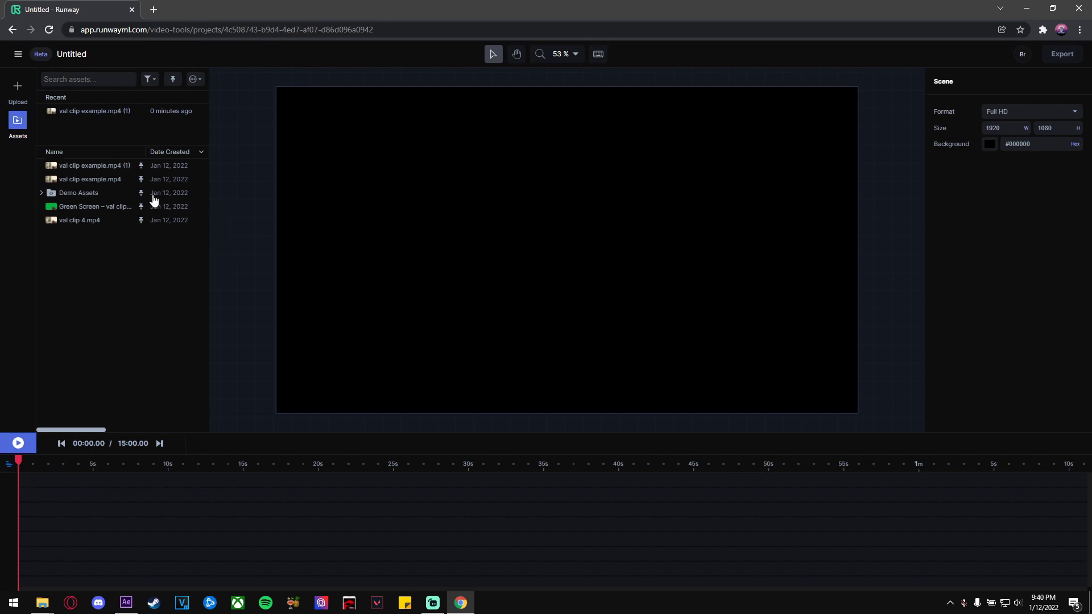
{"action": "left_click_drag", "start_coordinate": [85, 183], "coordinate": [34, 519]}
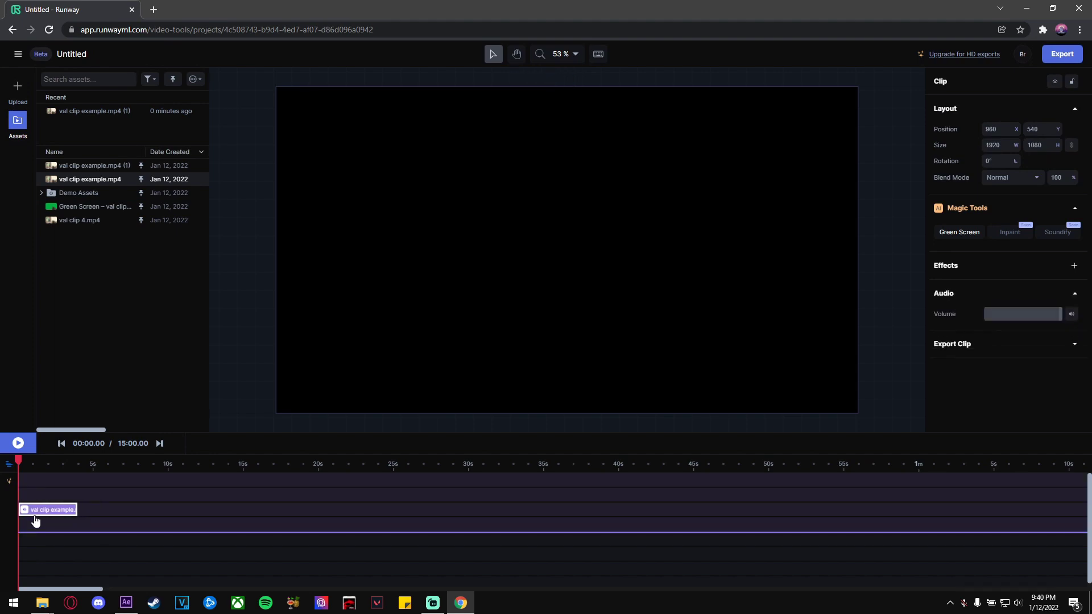
{"action": "left_click", "coordinate": [954, 239]}
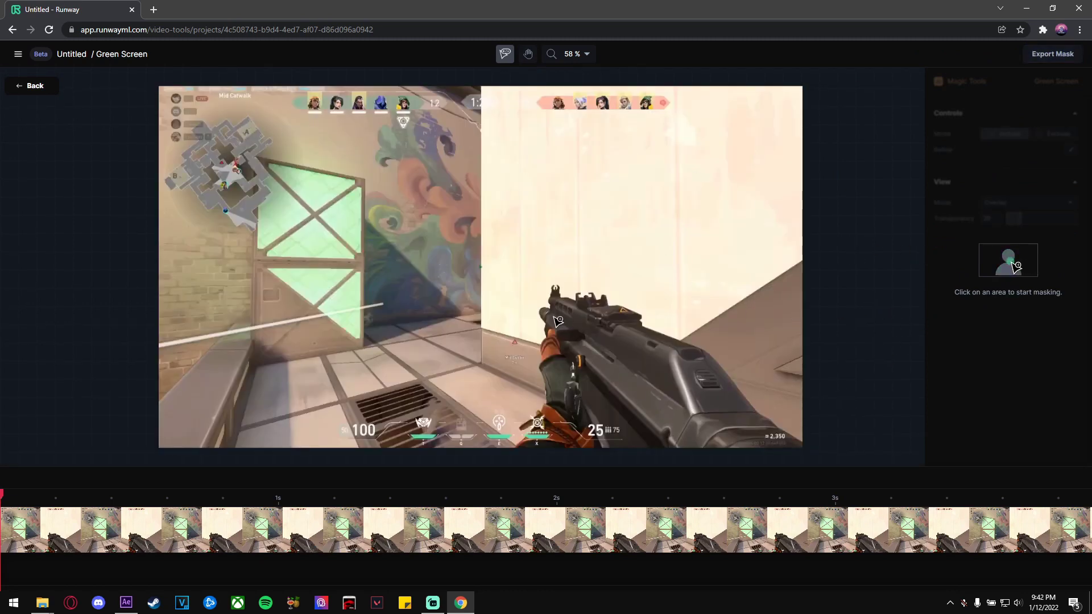
- Mark the gun, hand and grip as the mask on the first frame, then check a later frame
{"action": "left_click", "coordinate": [645, 400]}
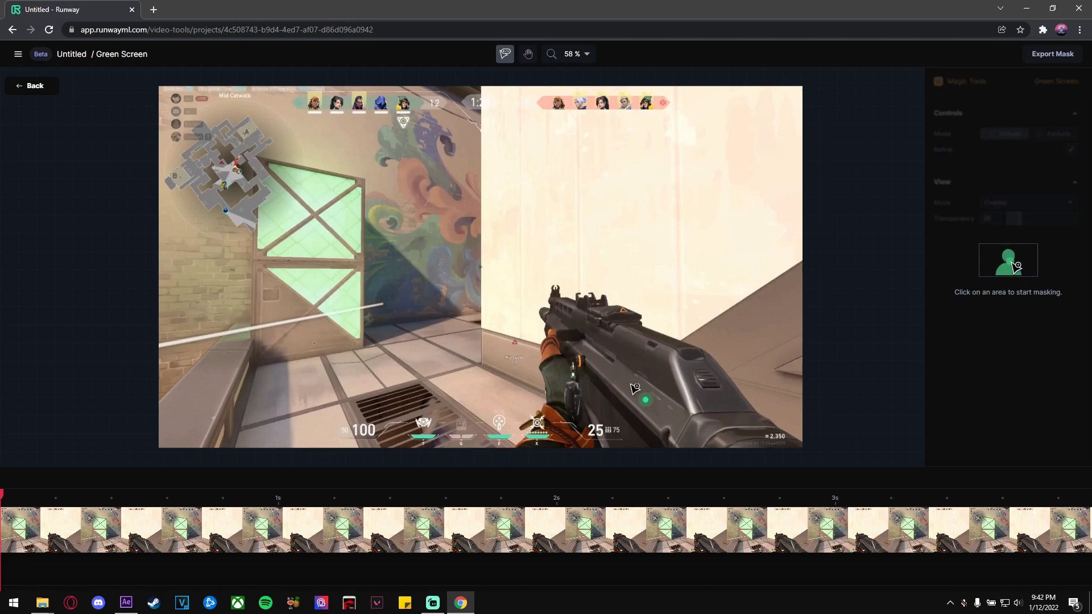
{"action": "left_click", "coordinate": [560, 319]}
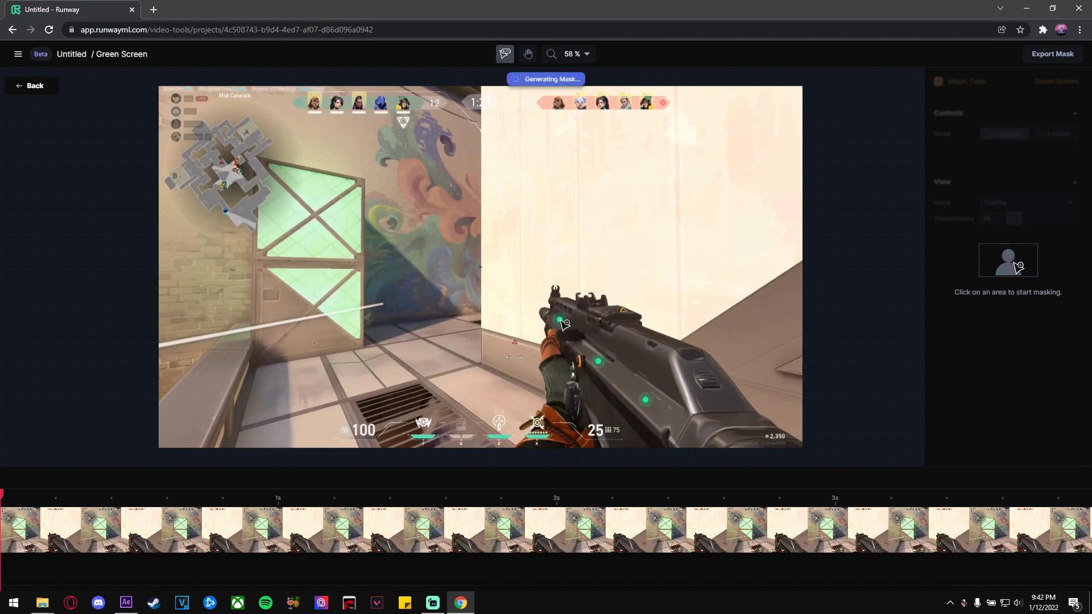
{"action": "left_click", "coordinate": [578, 374]}
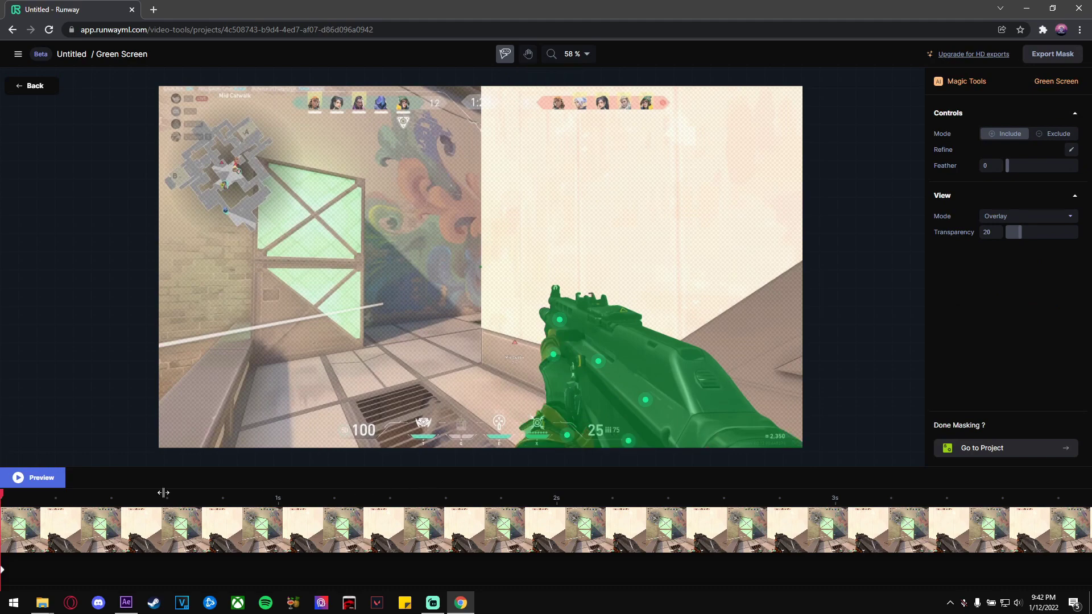
{"action": "left_click_drag", "start_coordinate": [13, 497], "coordinate": [721, 490]}
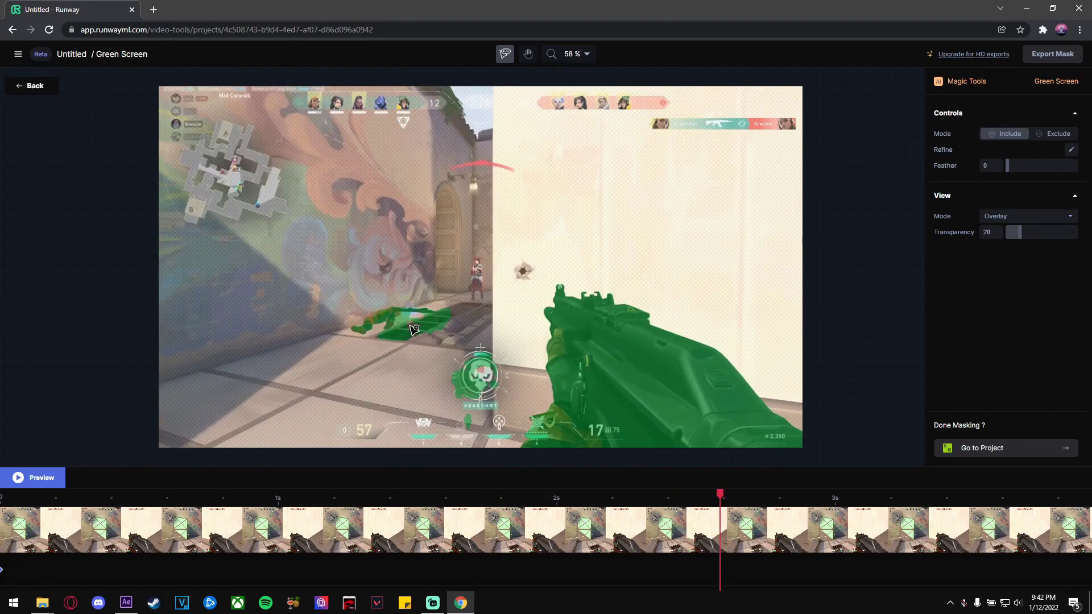
- Set Mode to Exclude, remove the stray floor patch from the mask, and return to frame 0
{"action": "left_click", "coordinate": [1048, 137]}
{"action": "left_click", "coordinate": [1050, 139]}
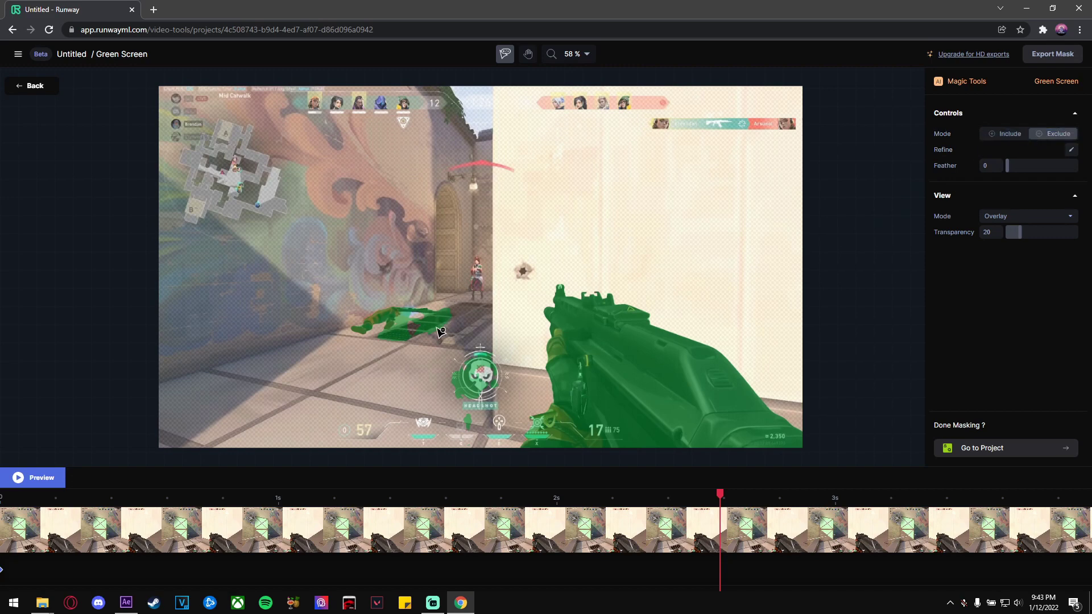
{"action": "left_click", "coordinate": [397, 328]}
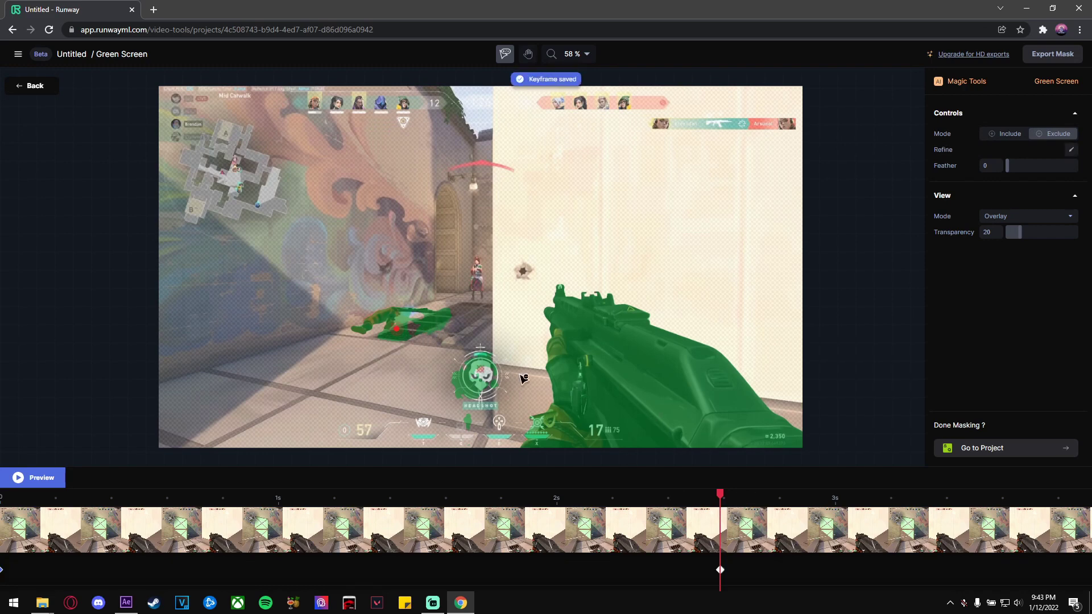
{"action": "left_click_drag", "start_coordinate": [720, 495], "coordinate": [933, 500]}
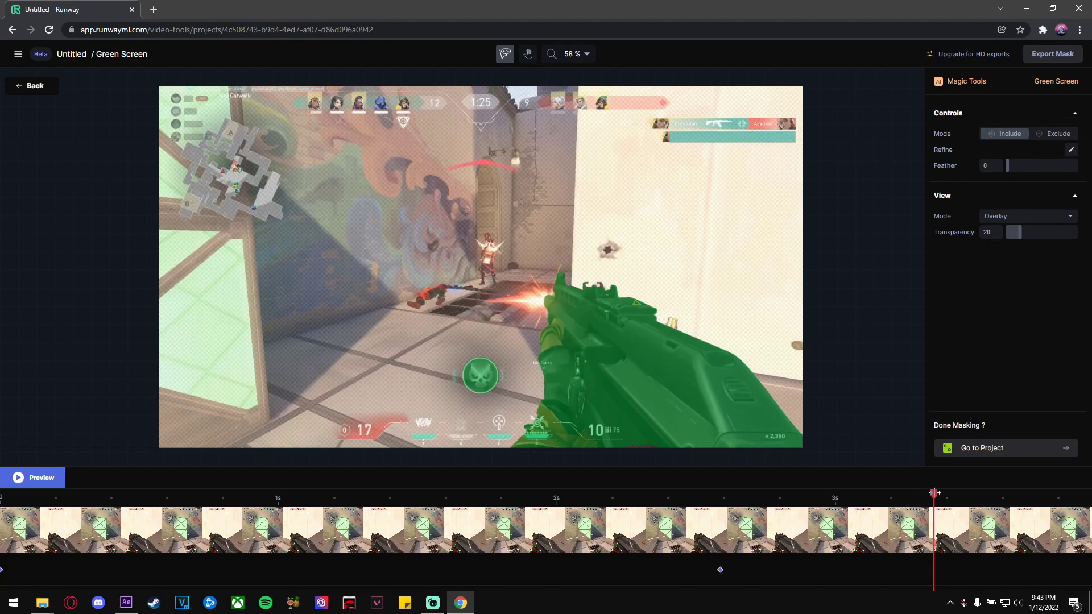
{"action": "key", "text": "Home"}
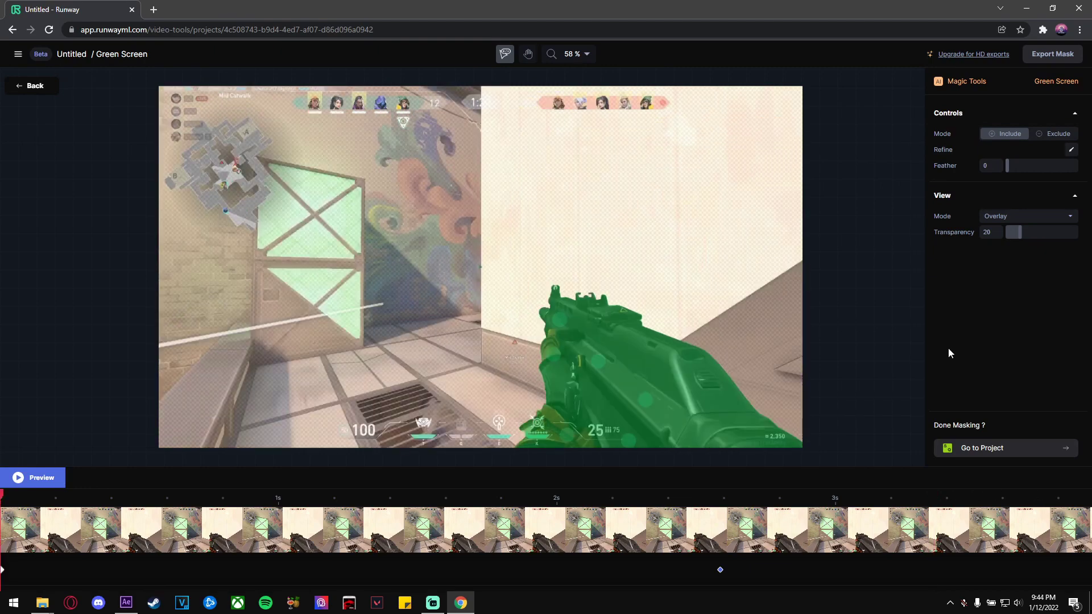
{"action": "left_click", "coordinate": [1016, 221]}
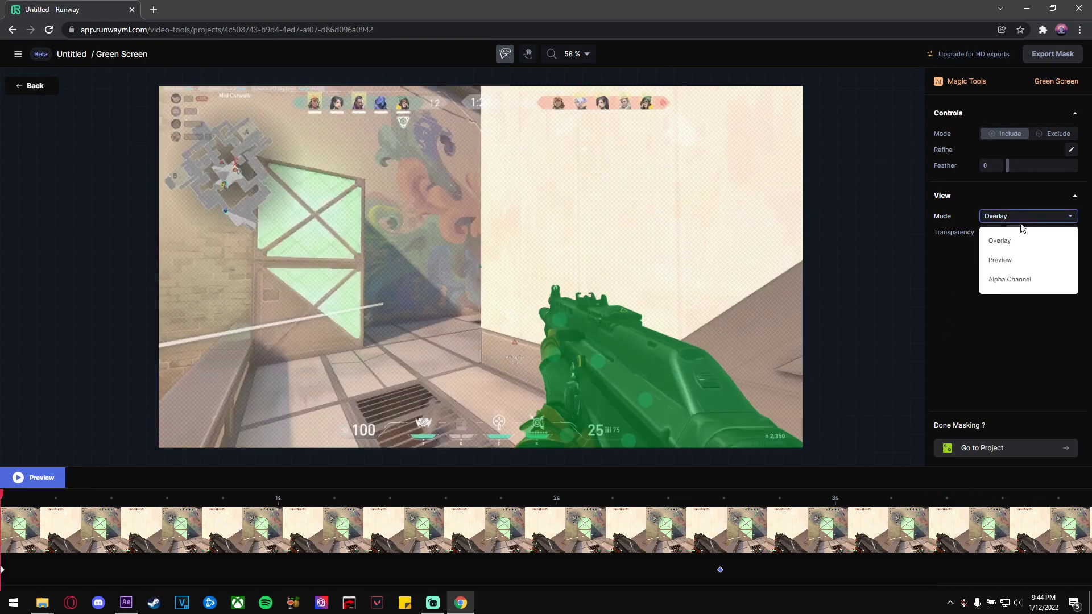
- Switch View Mode to Preview and scrub the early frames to check the isolated gun on black
{"action": "left_click", "coordinate": [1021, 261]}
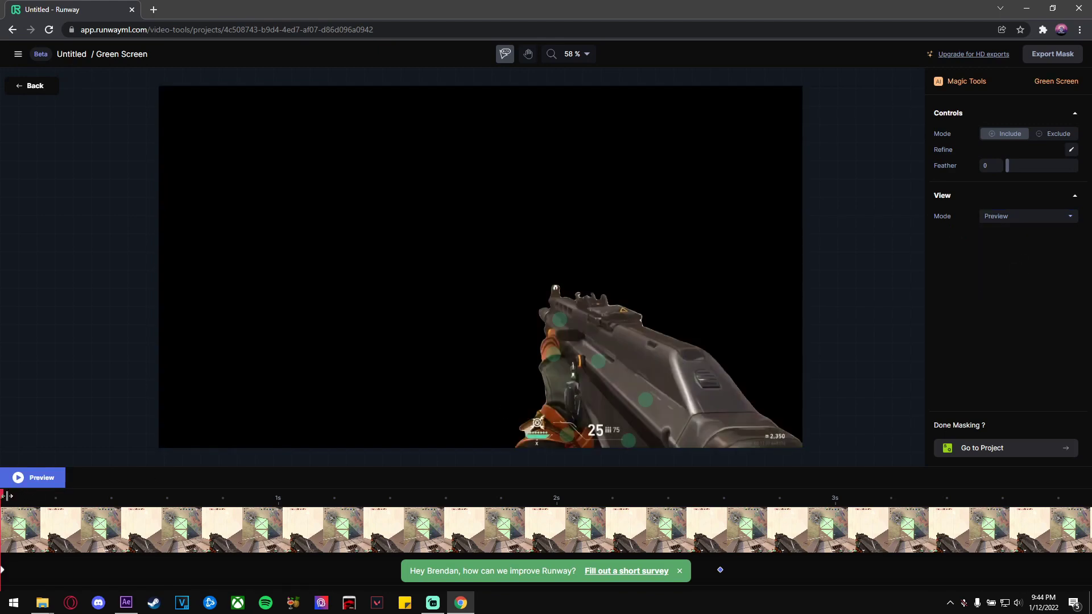
{"action": "left_click_drag", "start_coordinate": [7, 495], "coordinate": [310, 500]}
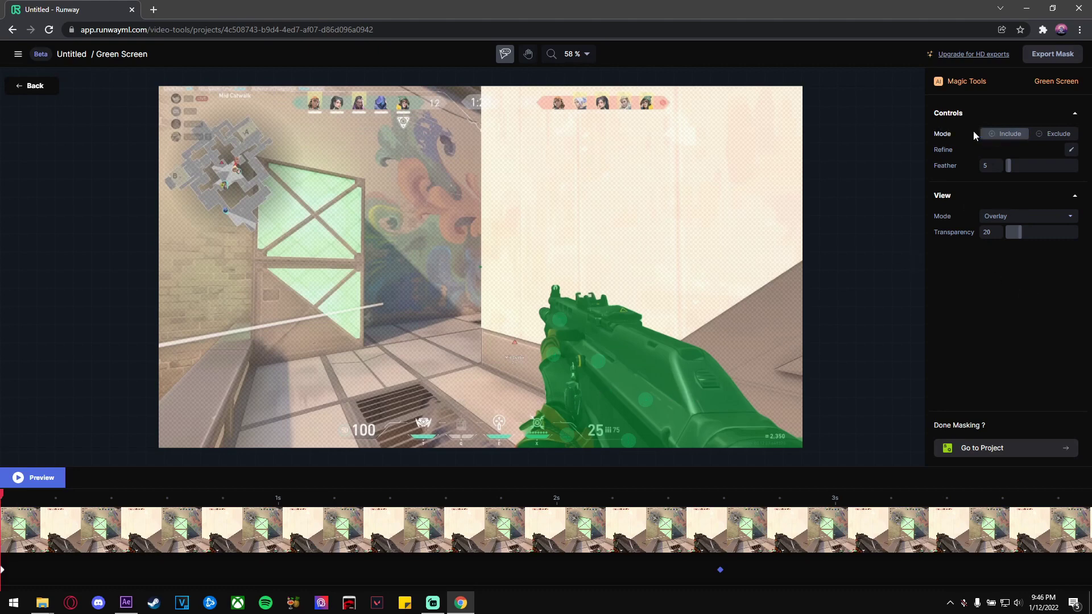
{"action": "left_click", "coordinate": [1041, 57]}
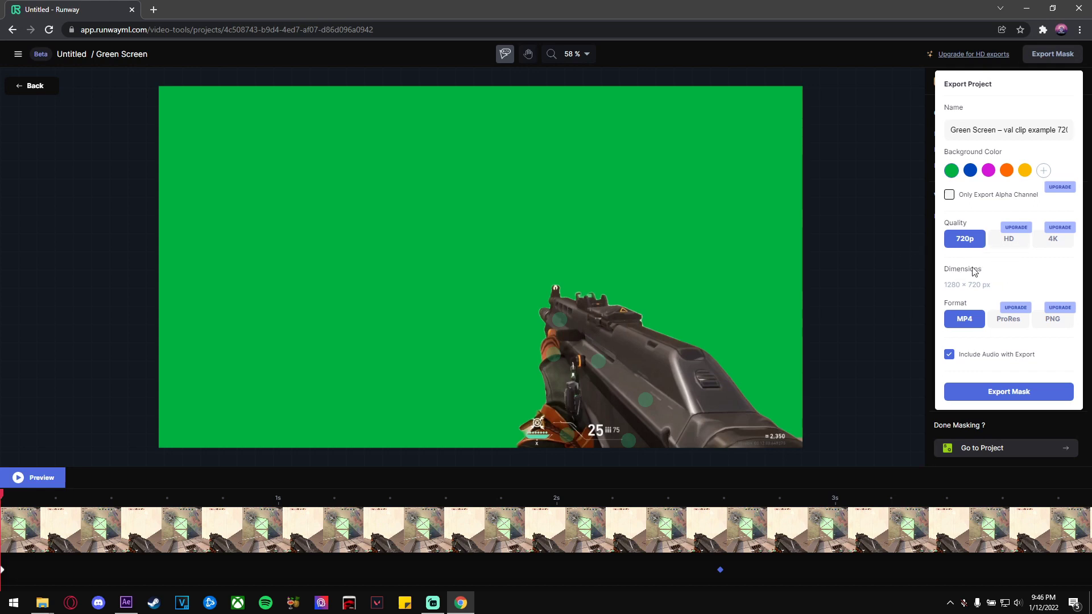
- Export the gun mask as a 720p green-background MP4 and download it from the Assets page
{"action": "left_click", "coordinate": [983, 392]}
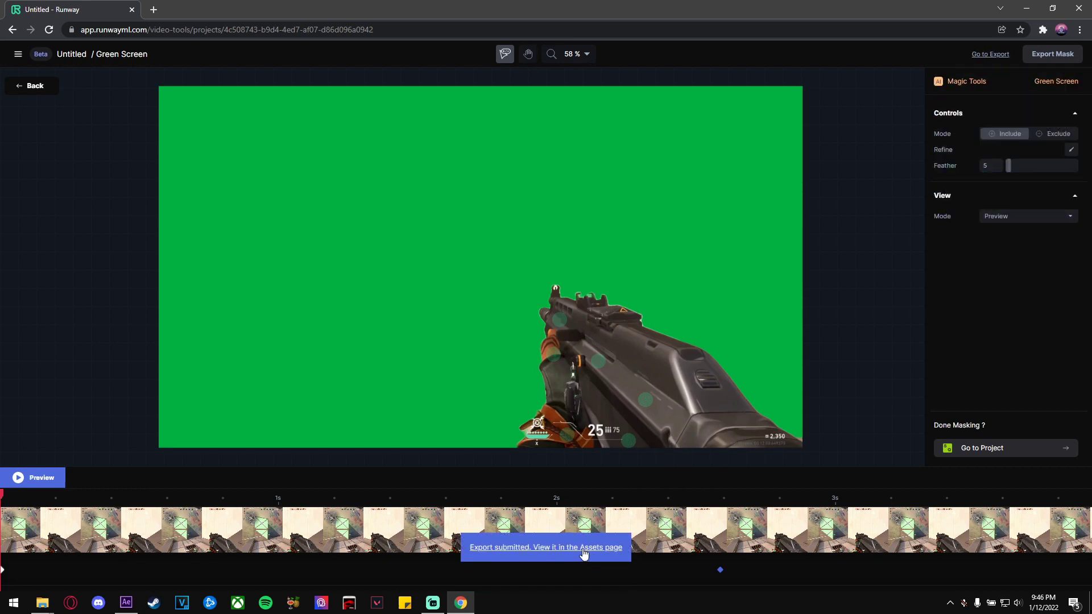
{"action": "left_click", "coordinate": [584, 548]}
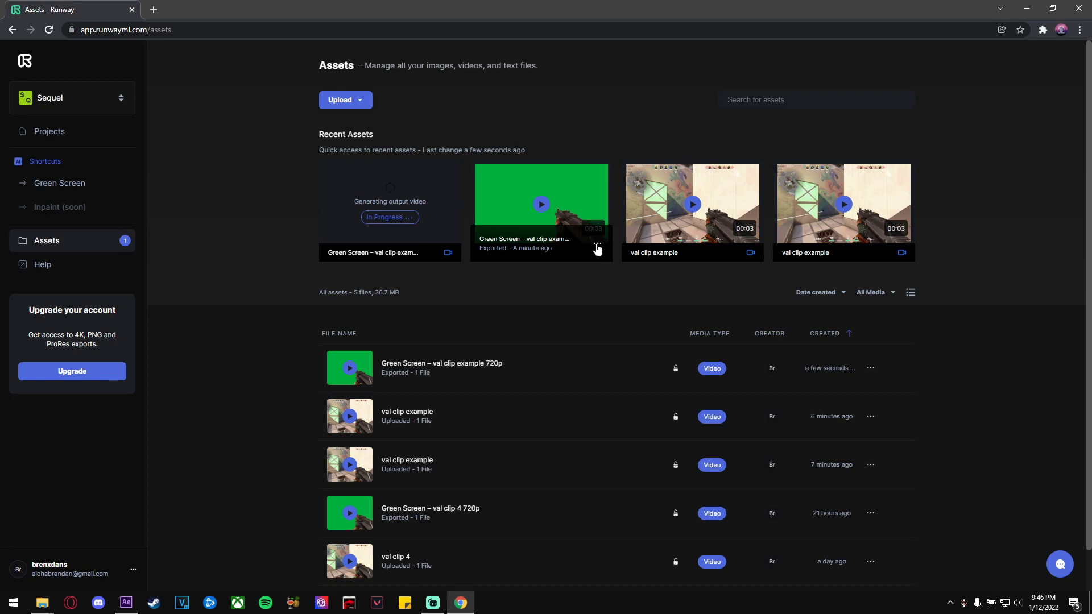
{"action": "left_click", "coordinate": [598, 247]}
{"action": "left_click", "coordinate": [597, 247]}
{"action": "left_click", "coordinate": [564, 261]}
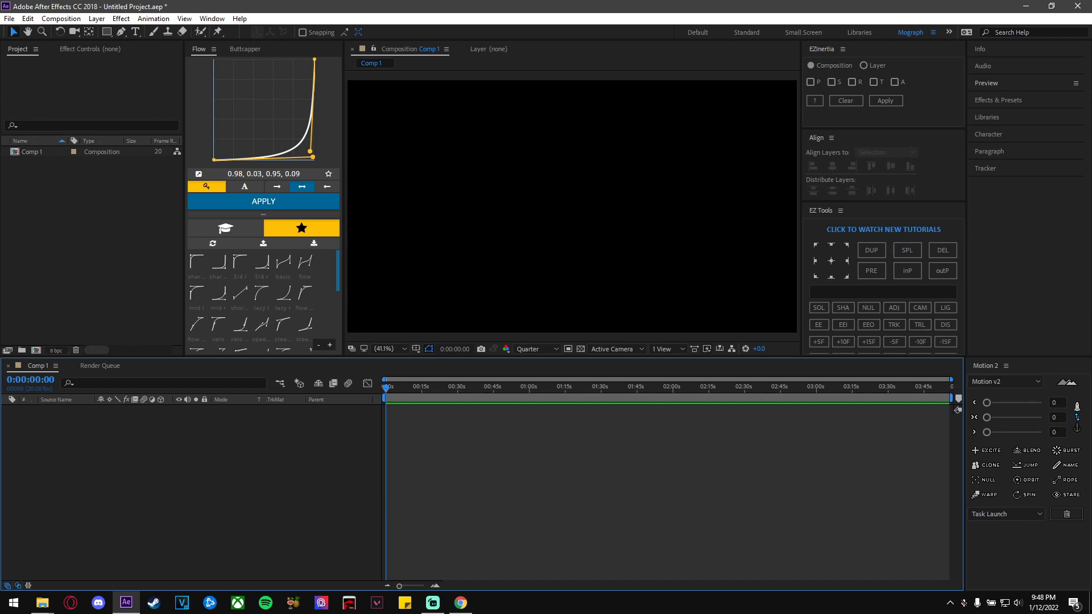
- Import both MP4 clips into the Project panel and add val clip example.mp4 to Comp 1
{"action": "left_click_drag", "start_coordinate": [0, 274], "coordinate": [135, 271]}
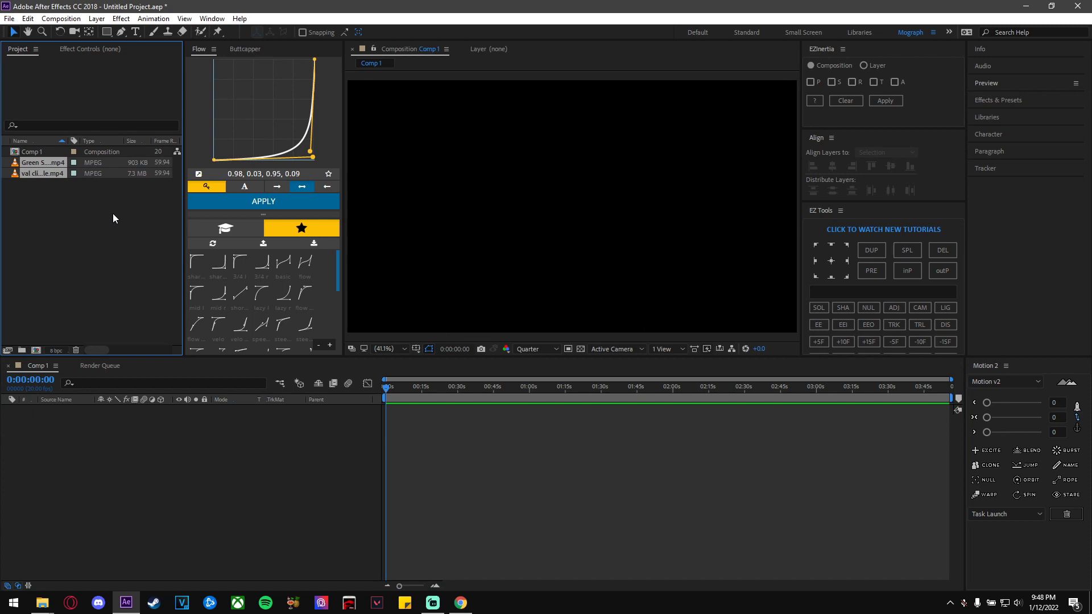
{"action": "left_click", "coordinate": [51, 172]}
{"action": "left_click_drag", "start_coordinate": [51, 172], "coordinate": [151, 422]}
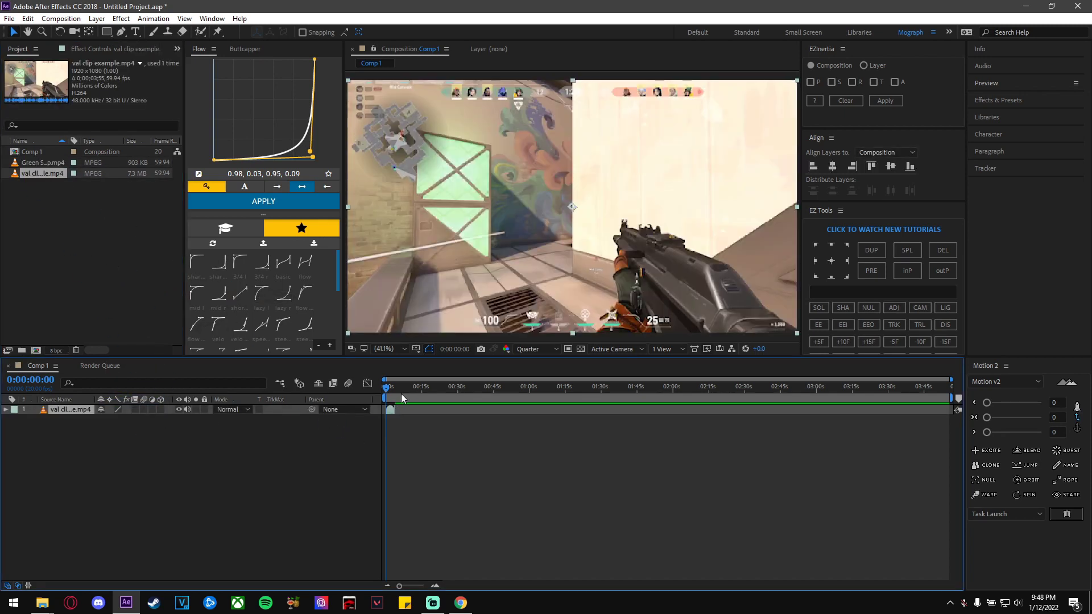
- Stack the Green Screen mp4 layer above the gameplay layer and select it
{"action": "left_click", "coordinate": [51, 163]}
{"action": "left_click_drag", "start_coordinate": [106, 331], "coordinate": [103, 406]}
{"action": "scroll", "coordinate": [396, 439], "scroll_direction": "up", "scroll_amount": 3}
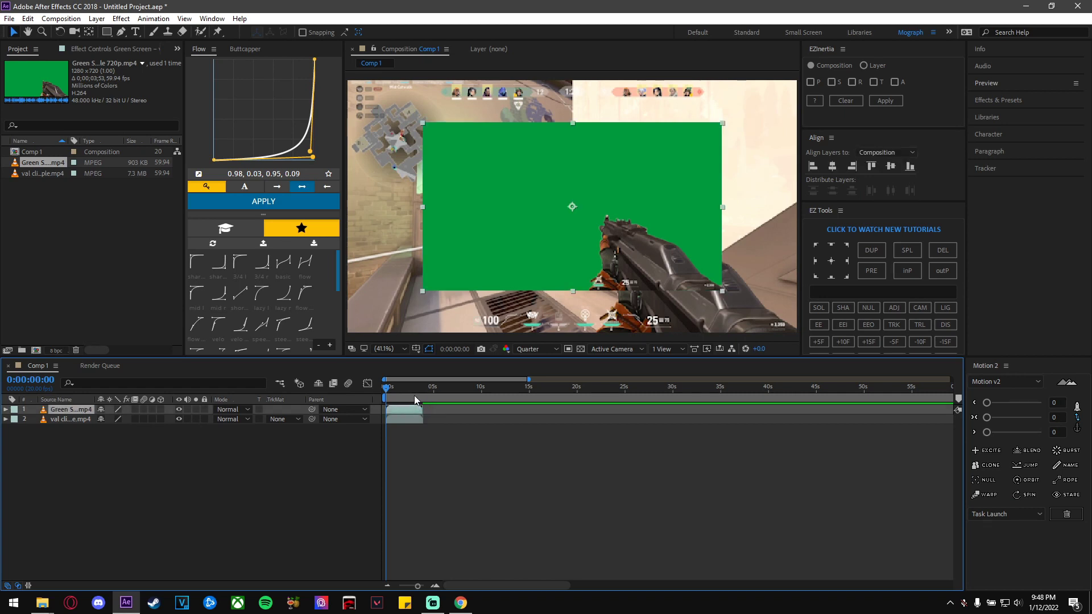
{"action": "left_click", "coordinate": [86, 282]}
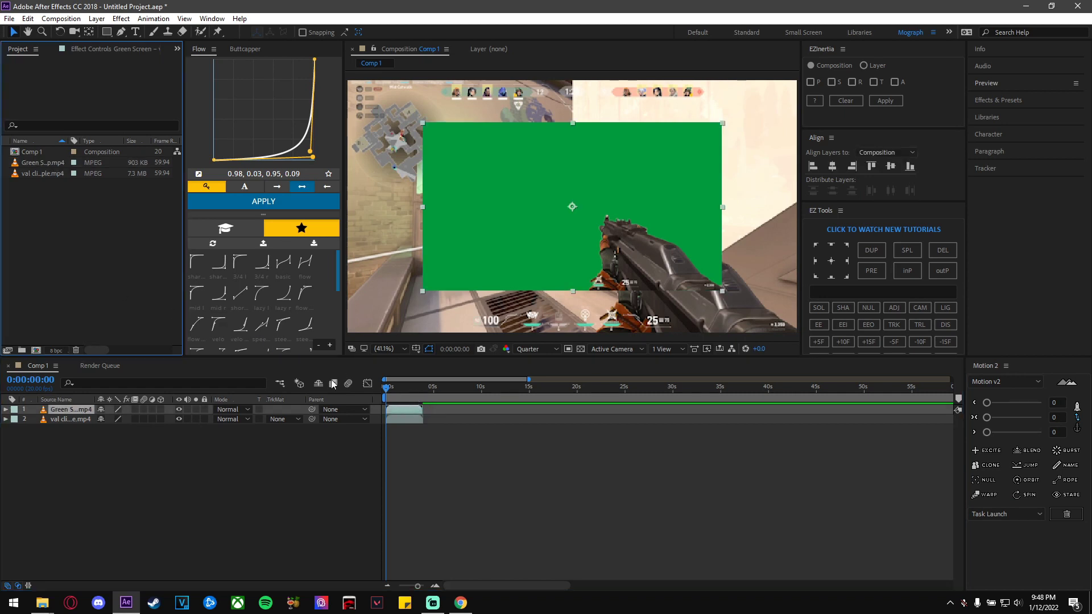
{"action": "left_click", "coordinate": [410, 421]}
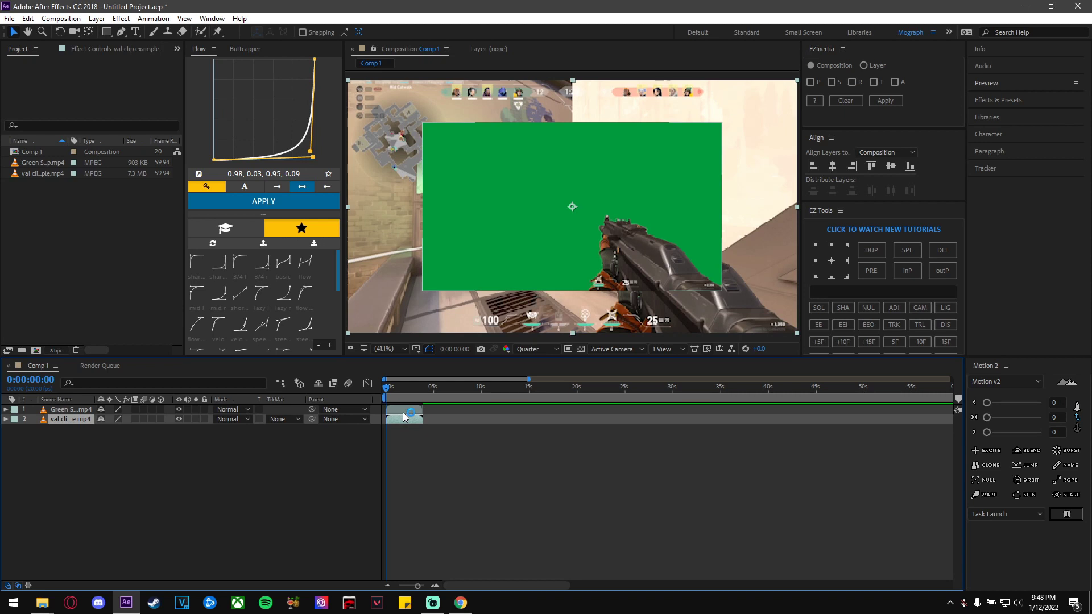
{"action": "left_click", "coordinate": [413, 409]}
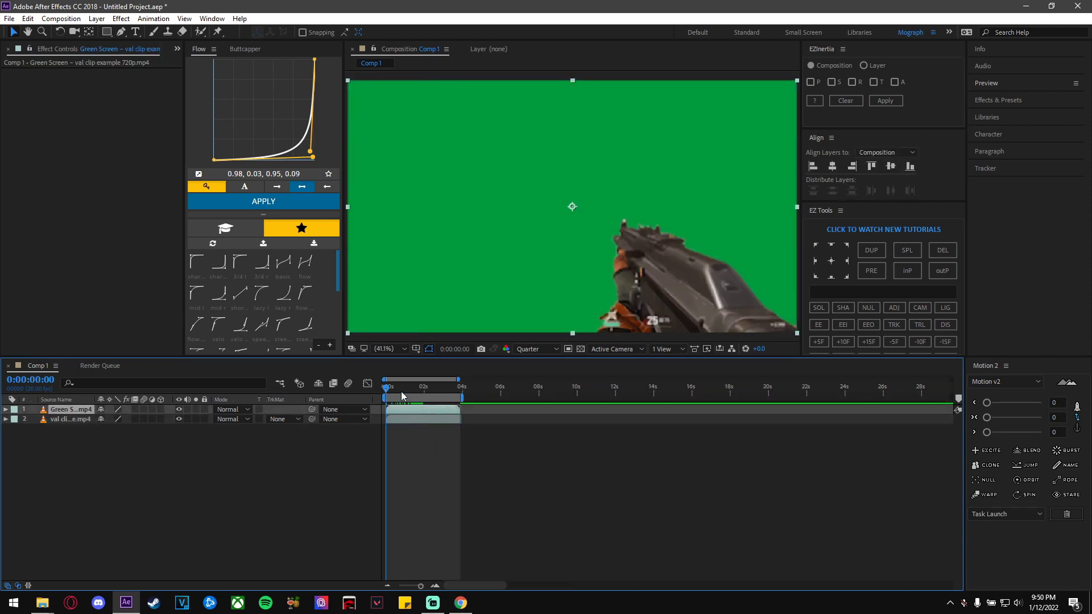
- Apply Keylight (1.2) to the green-screen layer and sample the green background as Screen Colour
{"action": "key", "text": "ctrl+space"}
{"action": "type", "text": "key"}
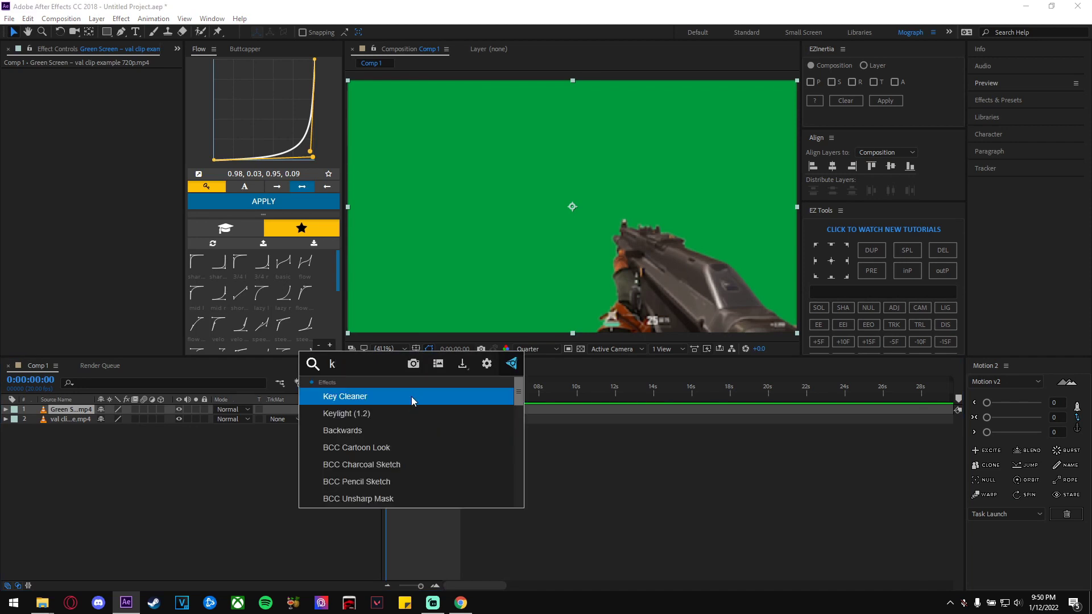
{"action": "left_click", "coordinate": [390, 418]}
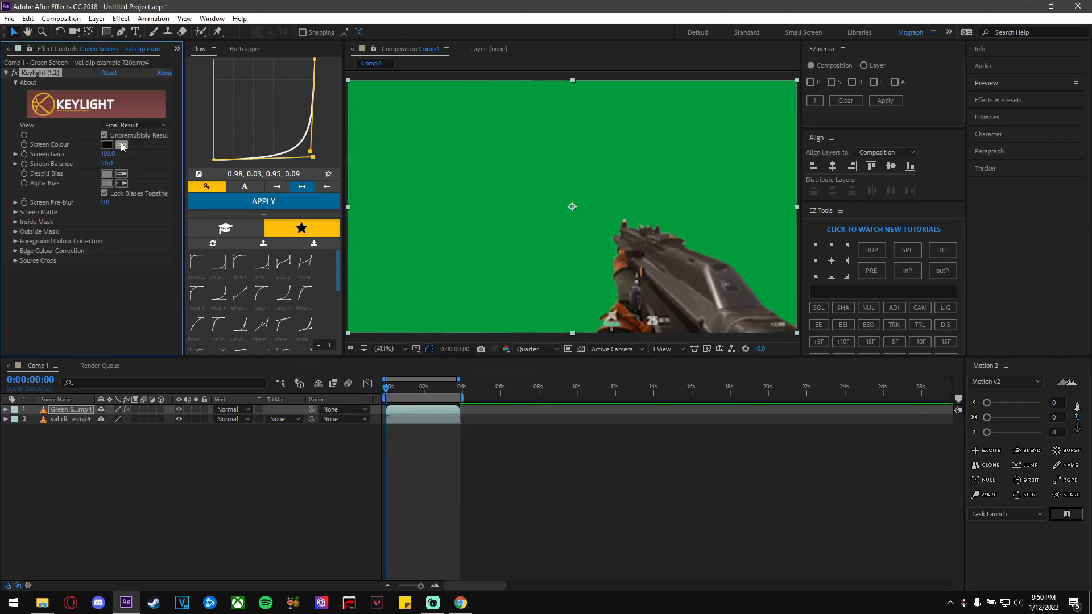
{"action": "left_click", "coordinate": [473, 166]}
{"action": "left_click", "coordinate": [453, 454]}
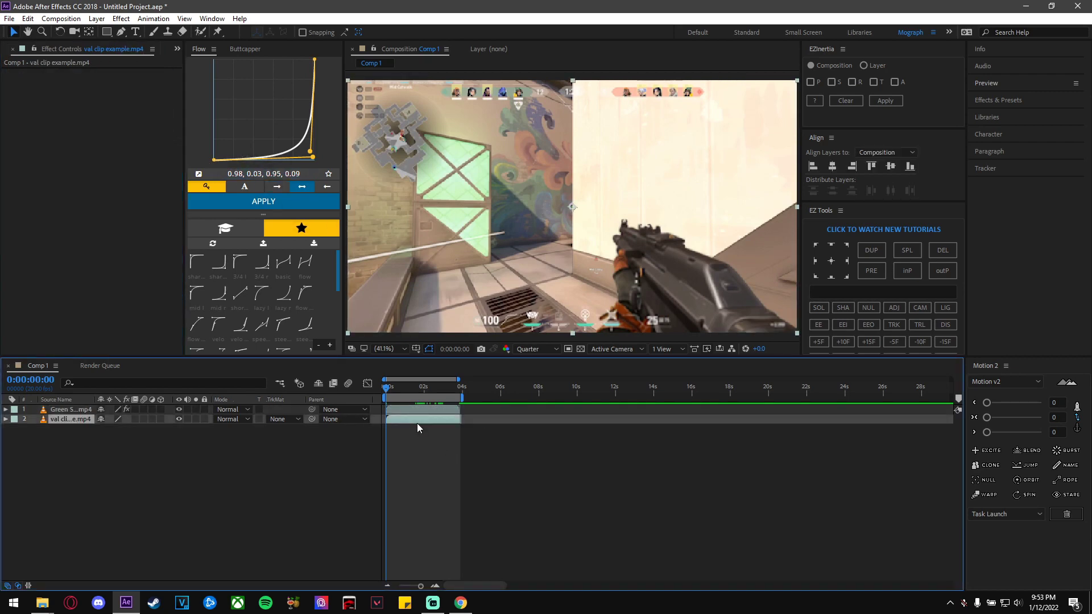
- Apply BCC Lens Blur OBS to the gameplay layer and check it at frame 0:00:00:07
{"action": "key", "text": "ctrl+space"}
{"action": "type", "text": "bcc"}
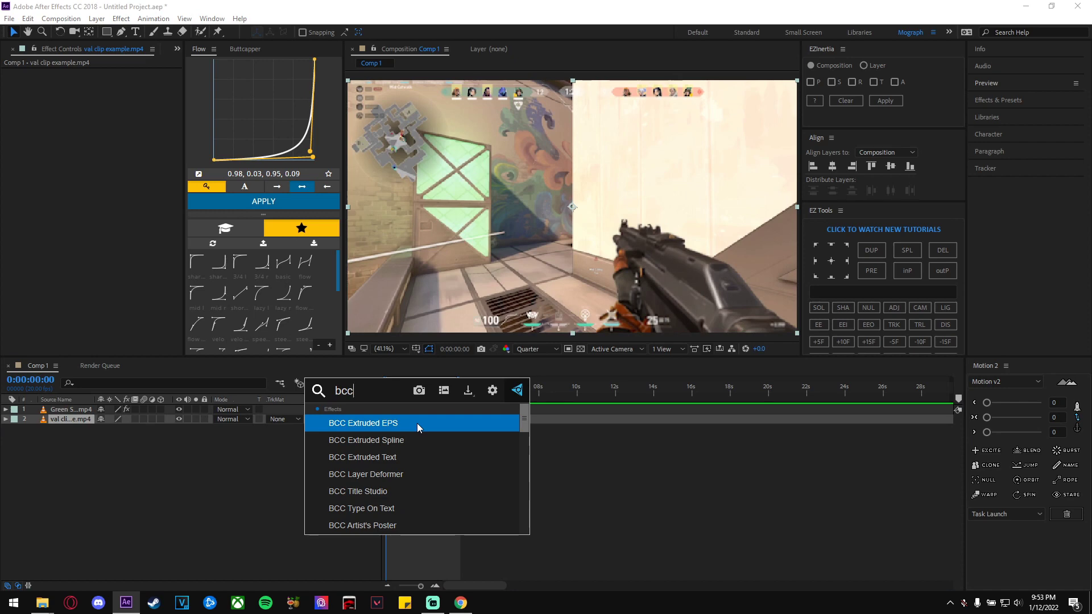
{"action": "type", "text": " k"}
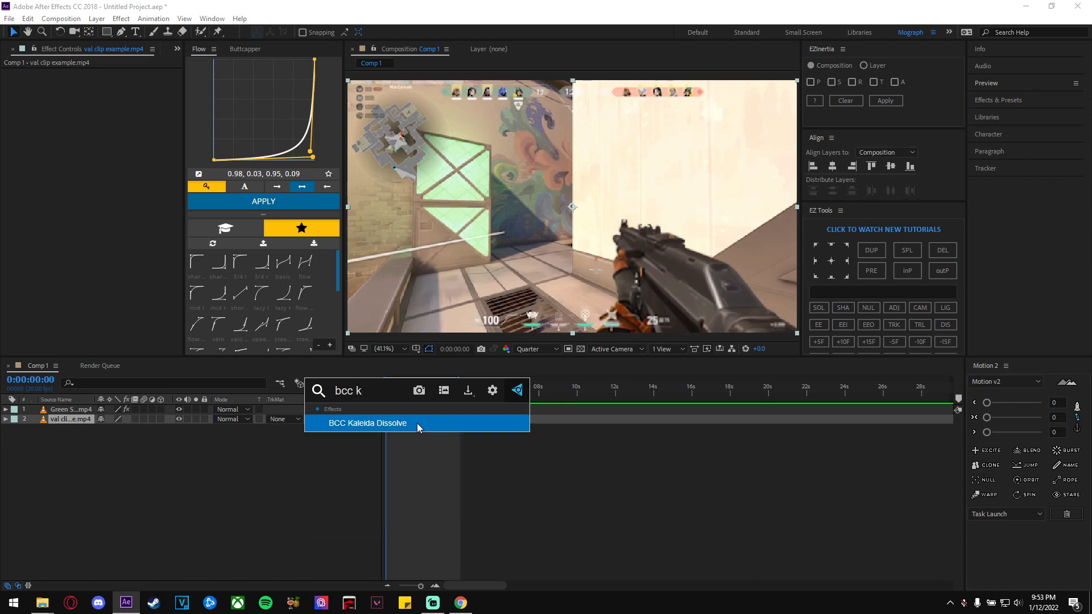
{"action": "key", "text": "BackSpace"}
{"action": "type", "text": "le"}
{"action": "left_click", "coordinate": [422, 491]}
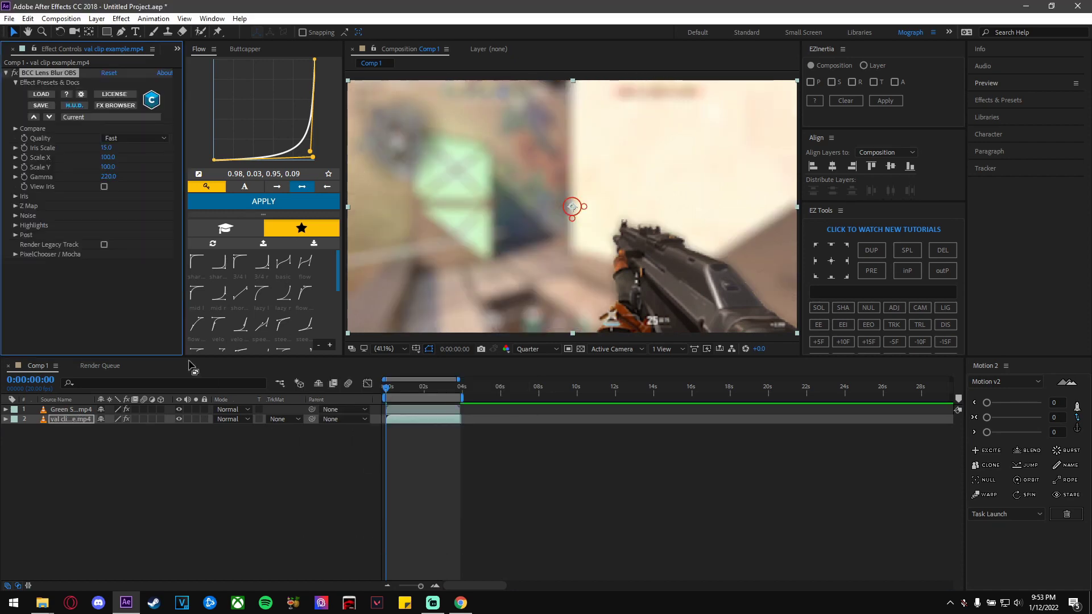
{"action": "left_click_drag", "start_coordinate": [396, 388], "coordinate": [392, 387]}
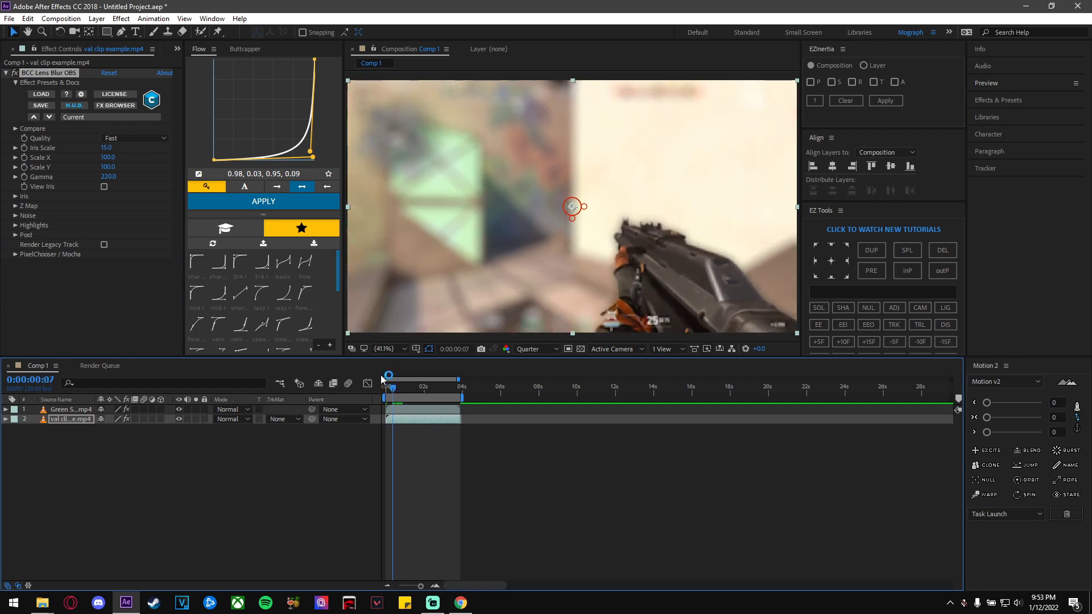
- Set the blur Quality to Sharper, Gamma to 1000.0 and Iris Scale to 4.0
{"action": "left_click", "coordinate": [113, 137]}
{"action": "left_click", "coordinate": [133, 189]}
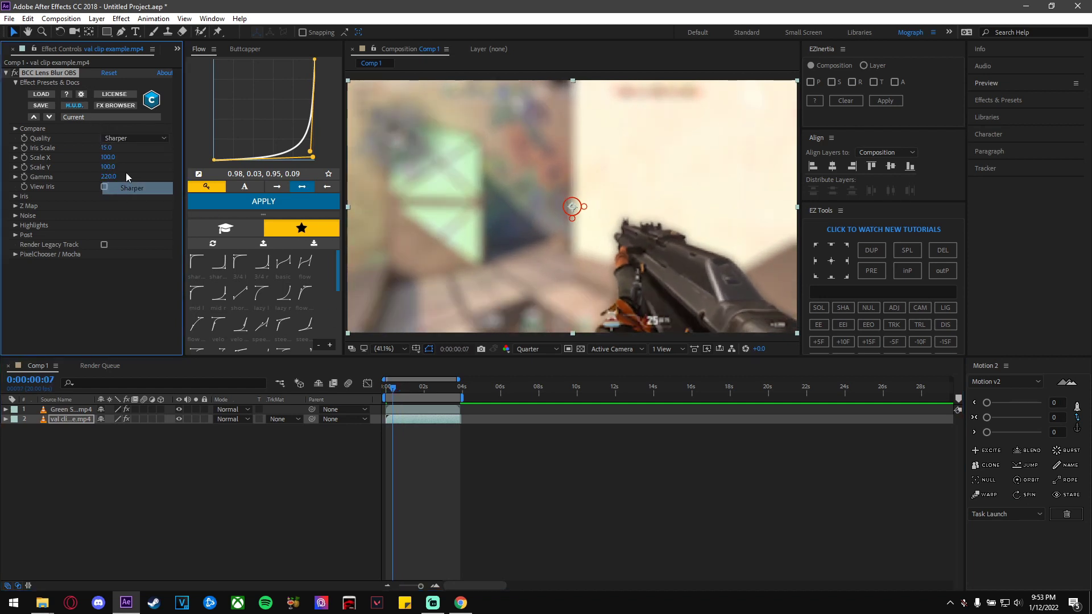
{"action": "left_click_drag", "start_coordinate": [108, 177], "coordinate": [105, 149]}
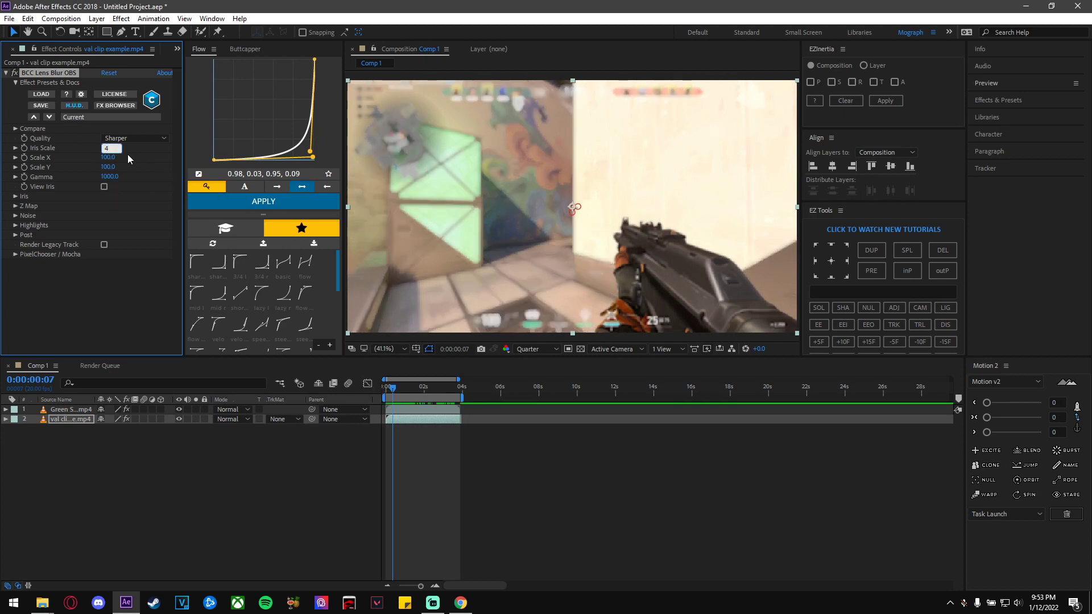
{"action": "left_click", "coordinate": [474, 479]}
{"action": "left_click", "coordinate": [400, 421]}
{"action": "left_click_drag", "start_coordinate": [393, 389], "coordinate": [415, 396]}
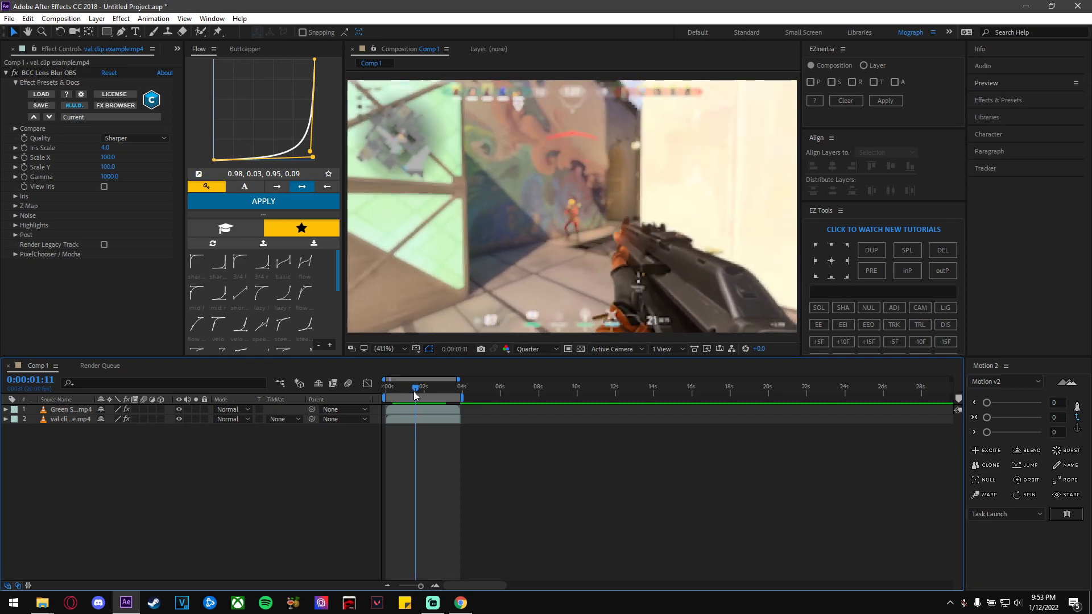
{"action": "left_click", "coordinate": [71, 76]}
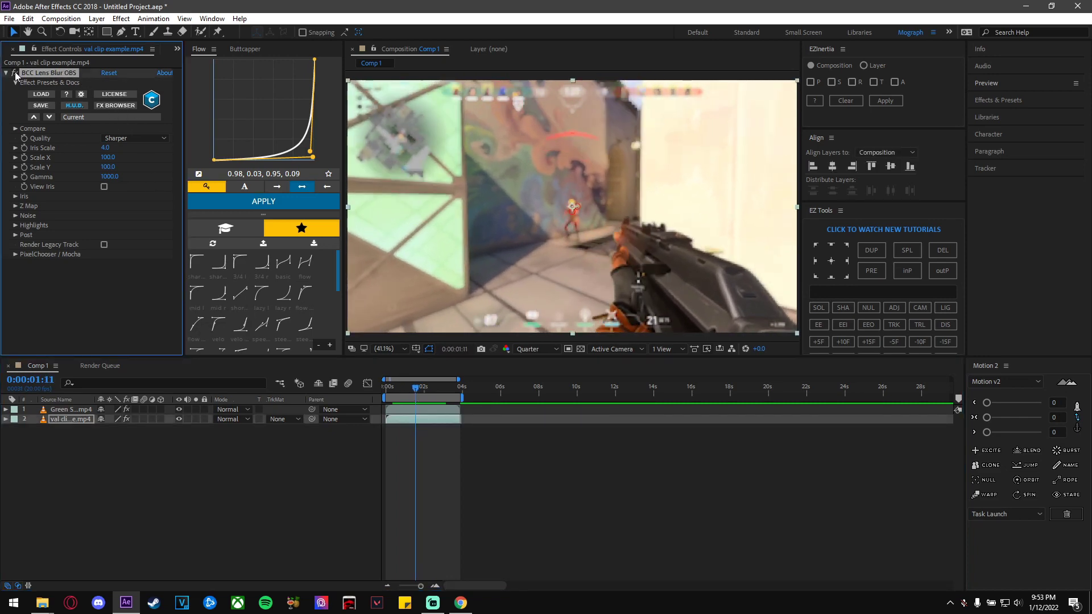
{"action": "left_click", "coordinate": [436, 410]}
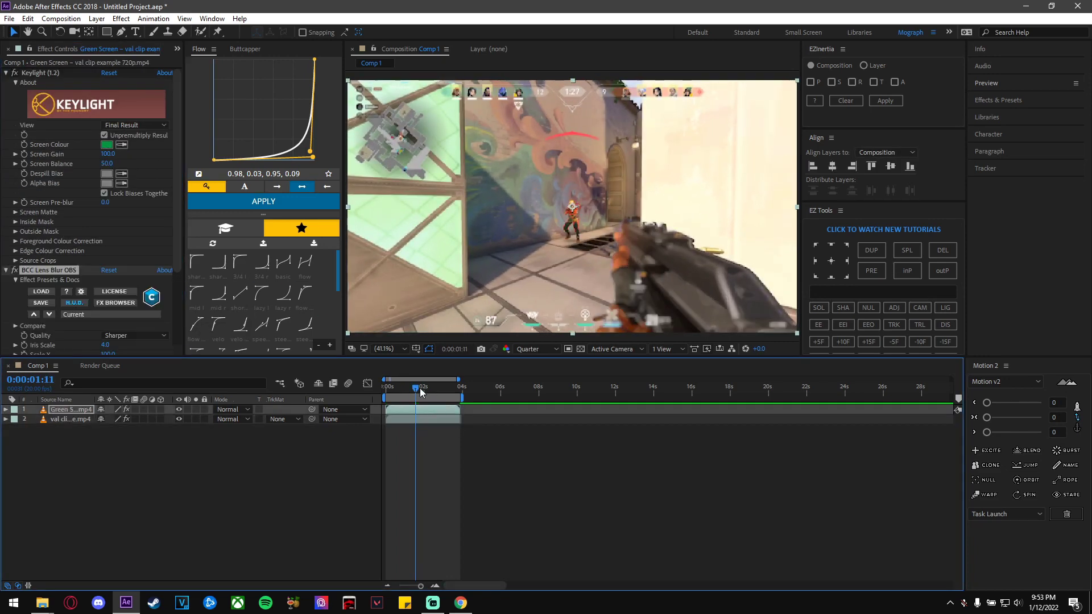
{"action": "mouse_move", "coordinate": [423, 393]}
{"action": "left_mouse_down"}
{"action": "mouse_move", "coordinate": [398, 393]}
{"action": "mouse_move", "coordinate": [435, 392]}
{"action": "mouse_move", "coordinate": [418, 391]}
{"action": "left_mouse_up"}
{"action": "left_click", "coordinate": [425, 396]}
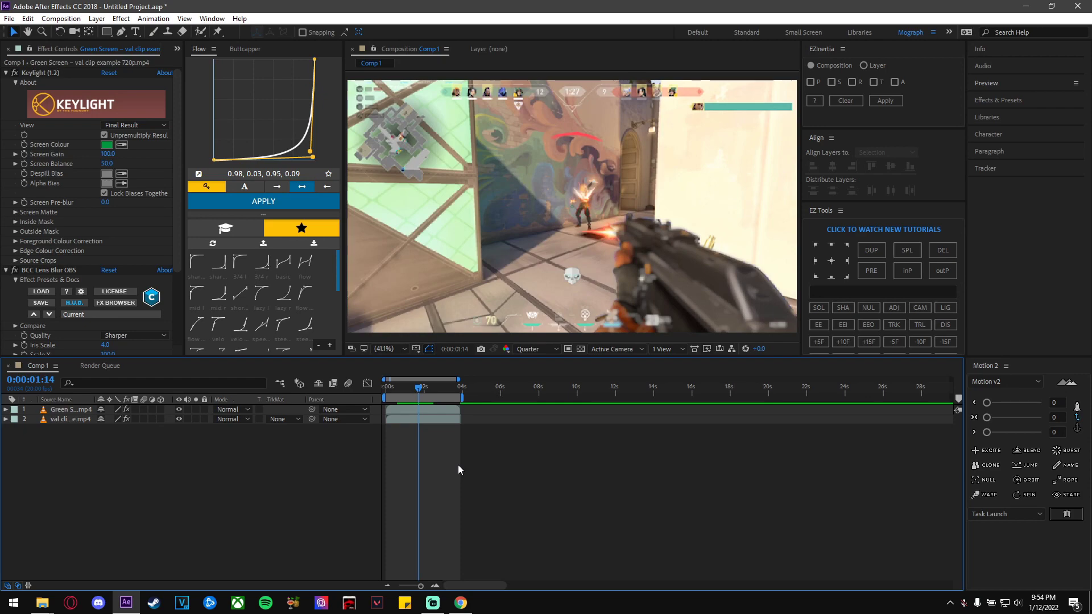
{"action": "key", "text": "space"}
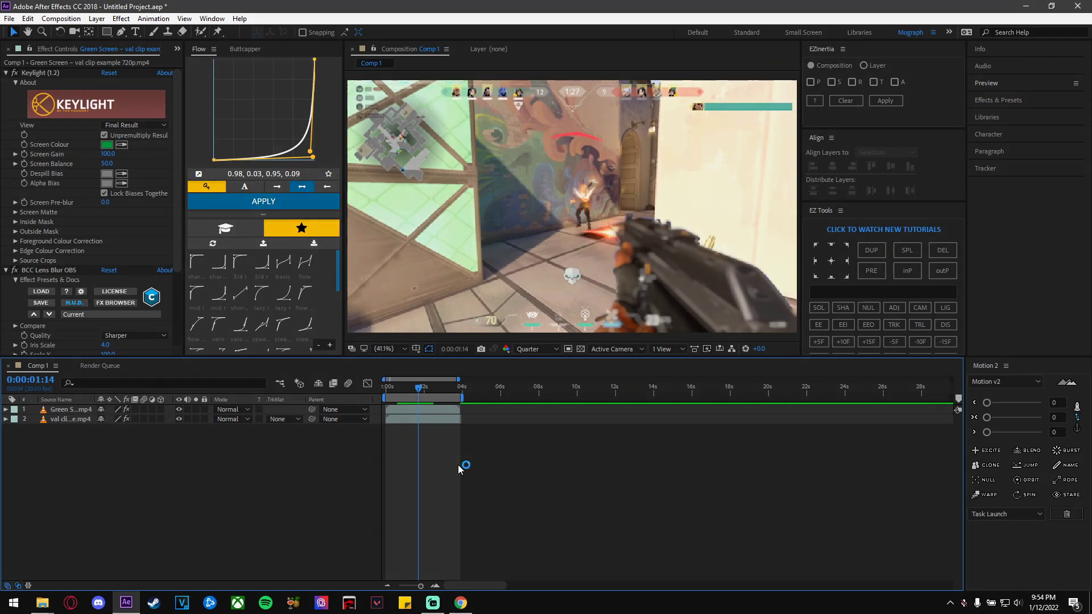